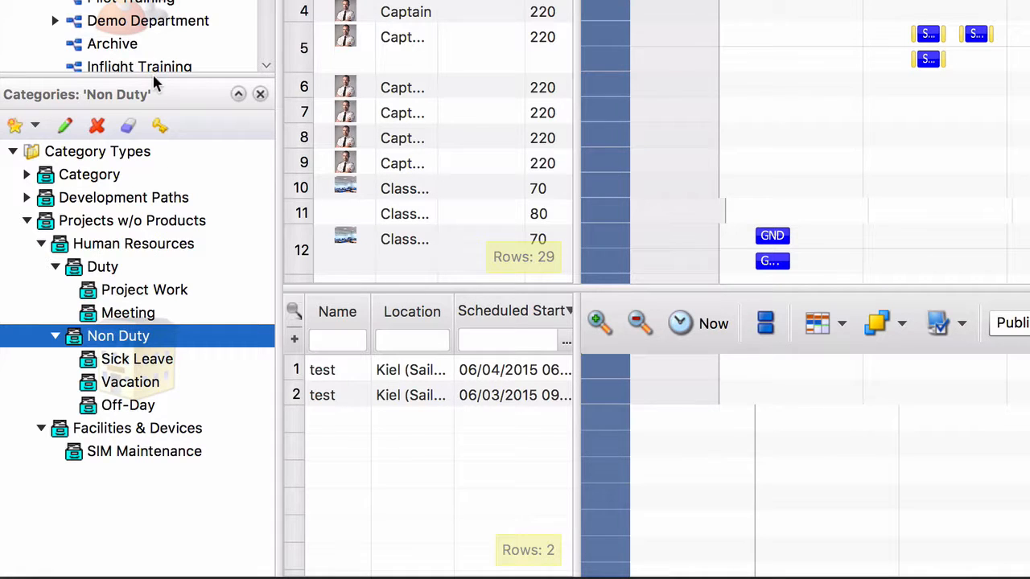
Step: Enlarge the category tree with its Duty branch collapsed, and open the event properties editor for the Non Duty category
drag(153, 77, 153, 0)
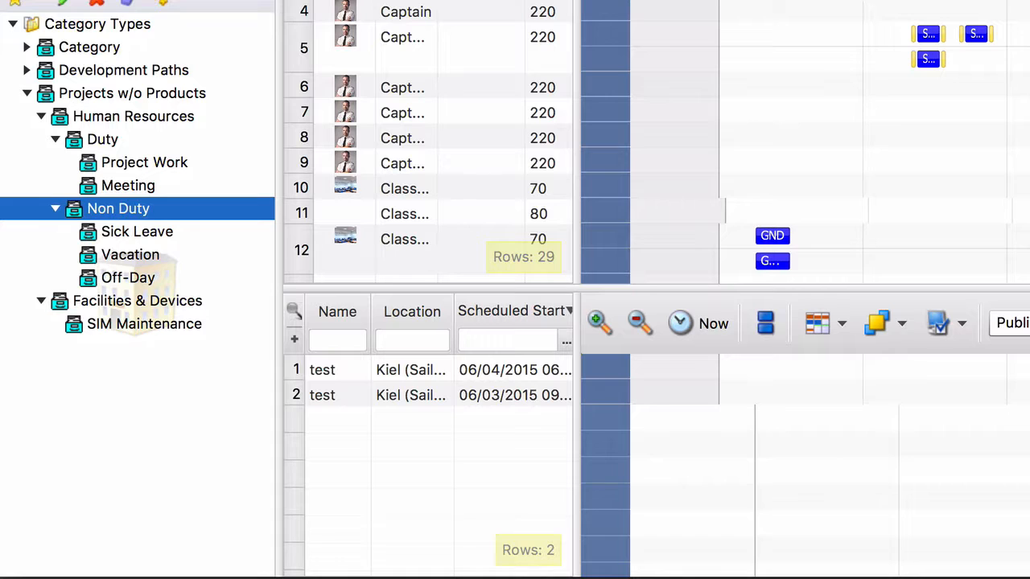
click(55, 139)
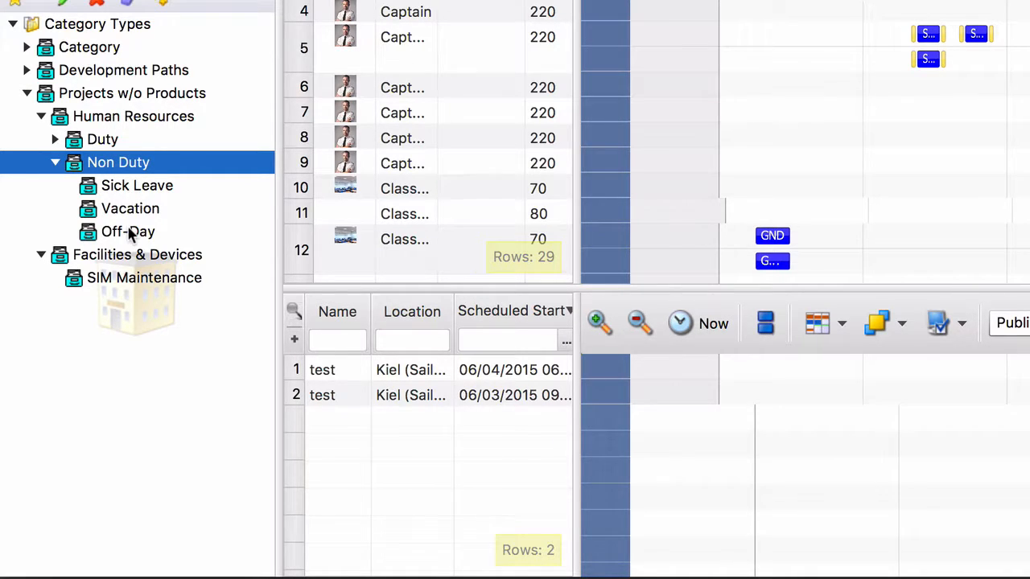
right_click(123, 167)
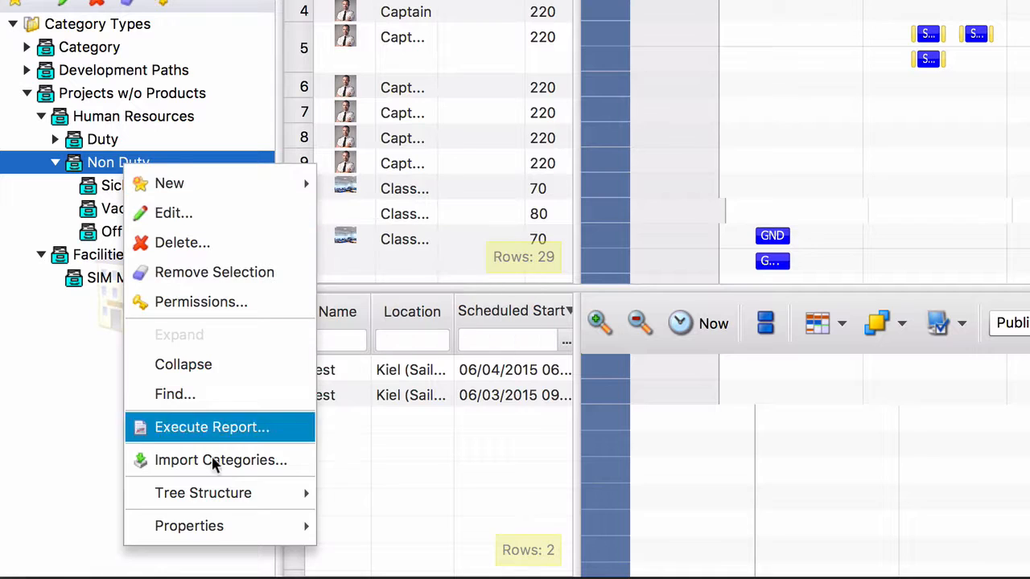
mouse_move(216, 535)
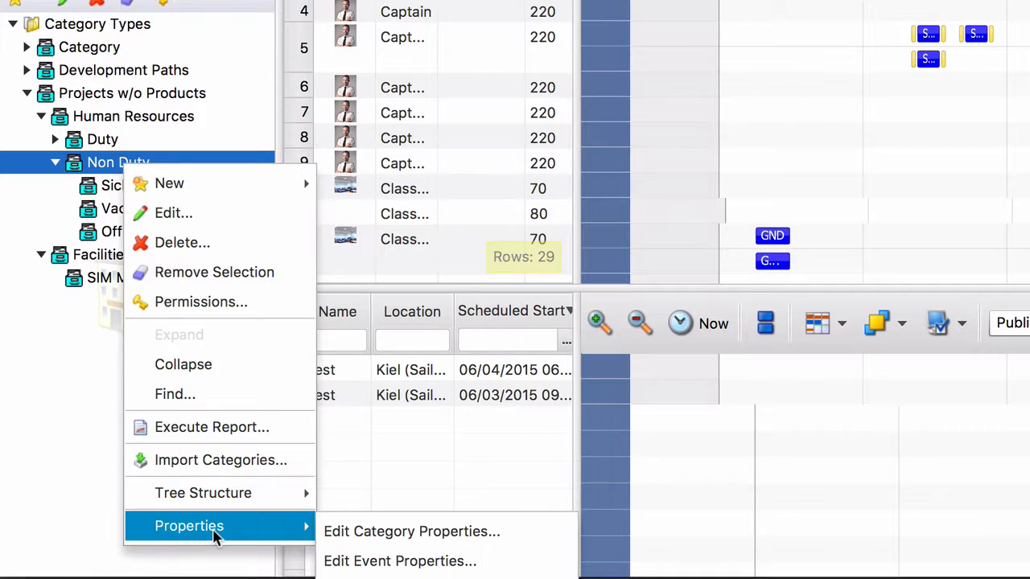
click(370, 563)
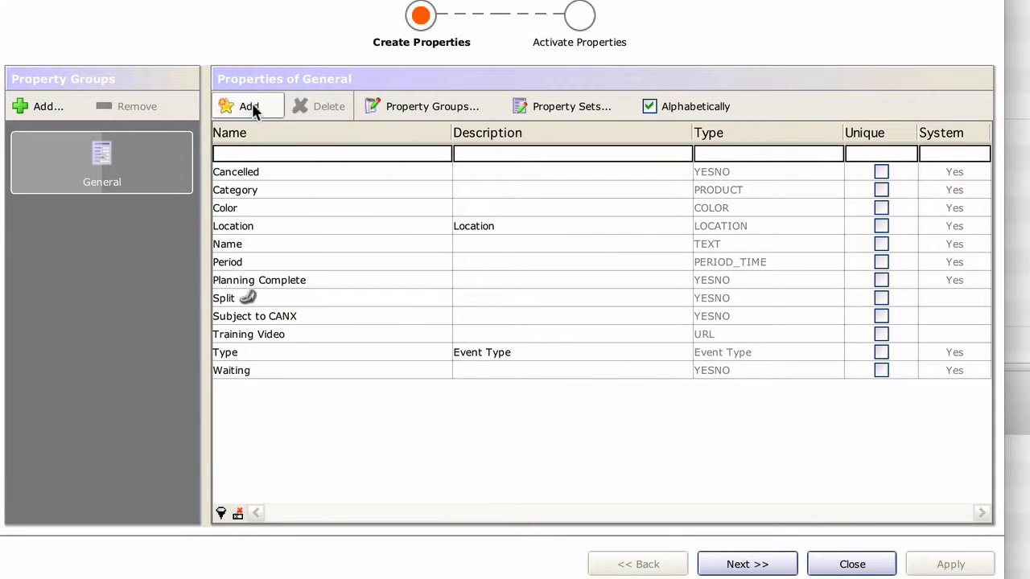
Step: Add an event property named NON-Duty with the type YESNO to the General group and apply it
click(250, 104)
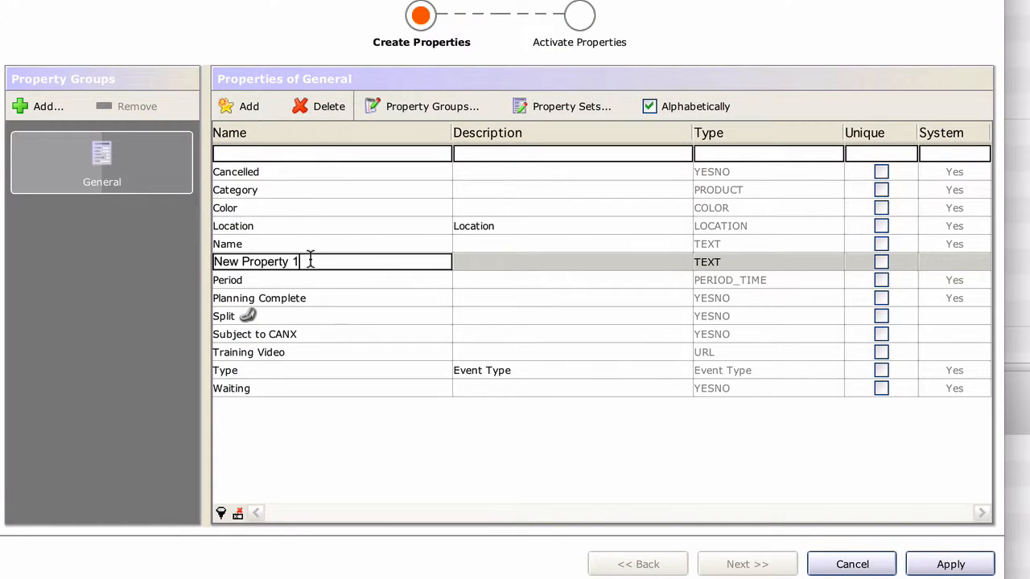
drag(304, 262, 186, 262)
text(NO)
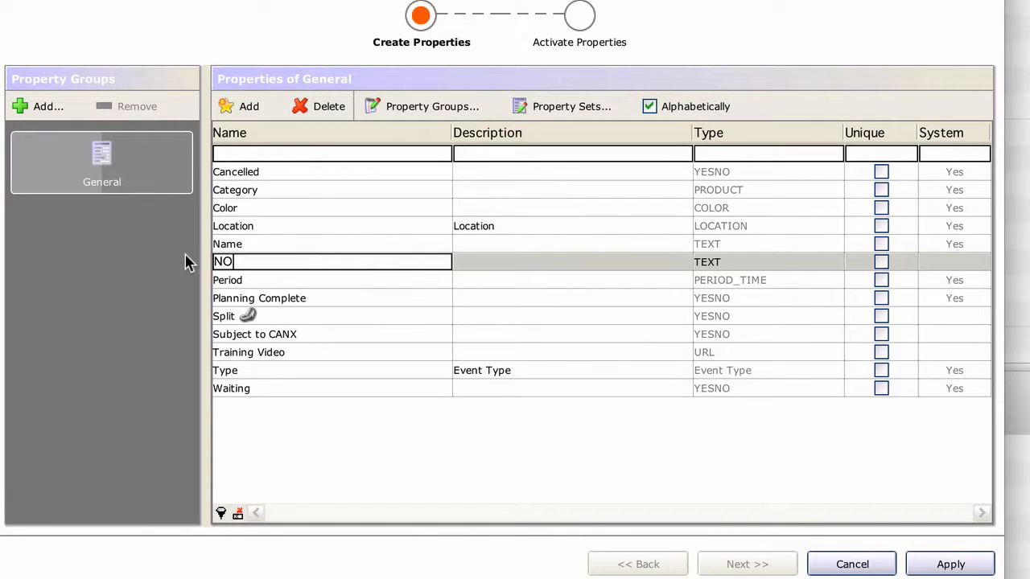
text(N-Duty)
click(735, 262)
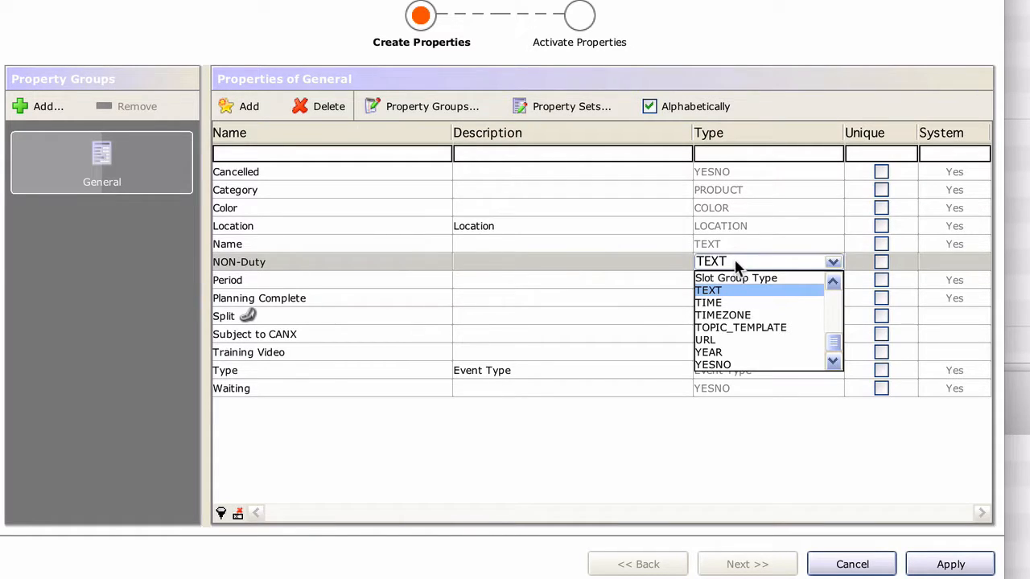
click(729, 363)
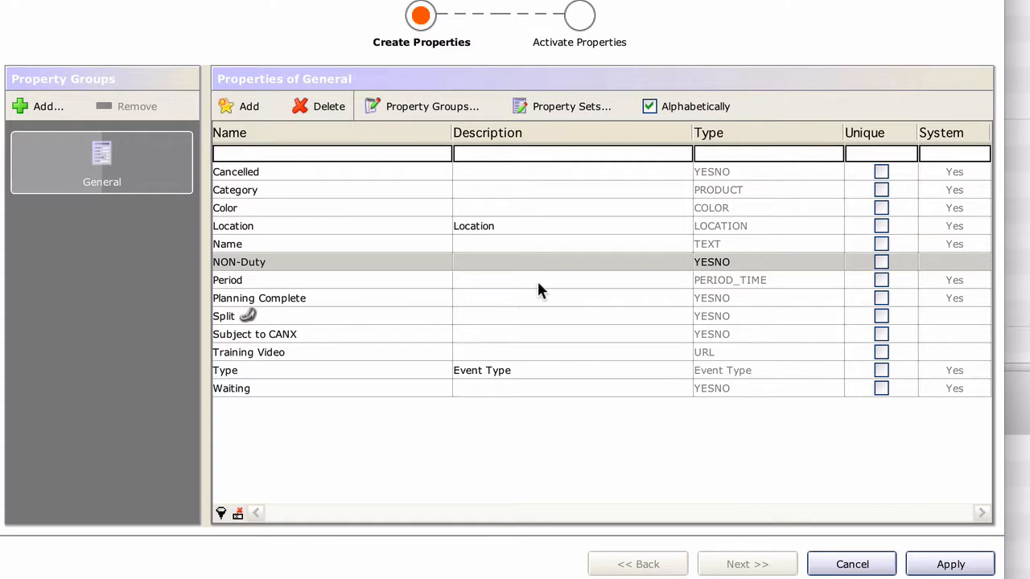
click(937, 567)
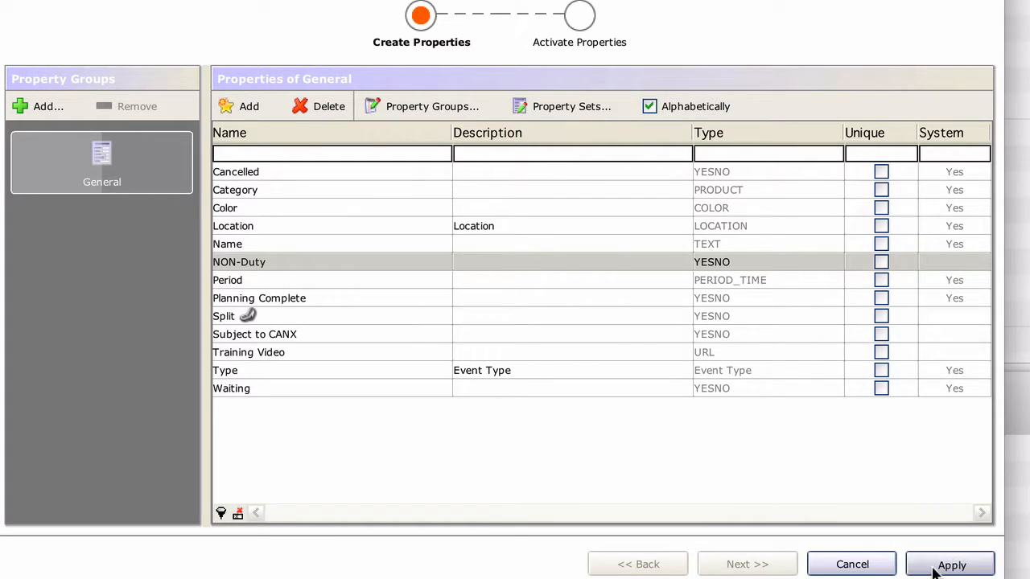
Step: Set the NON-Duty property's preference so that it is used to define an event as absence
right_click(294, 264)
mouse_move(360, 468)
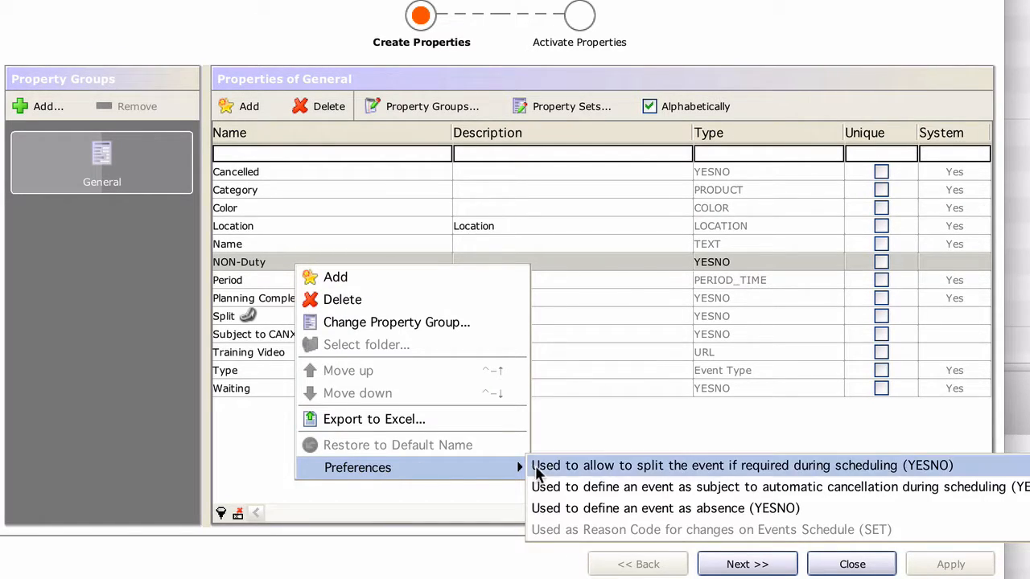
click(659, 511)
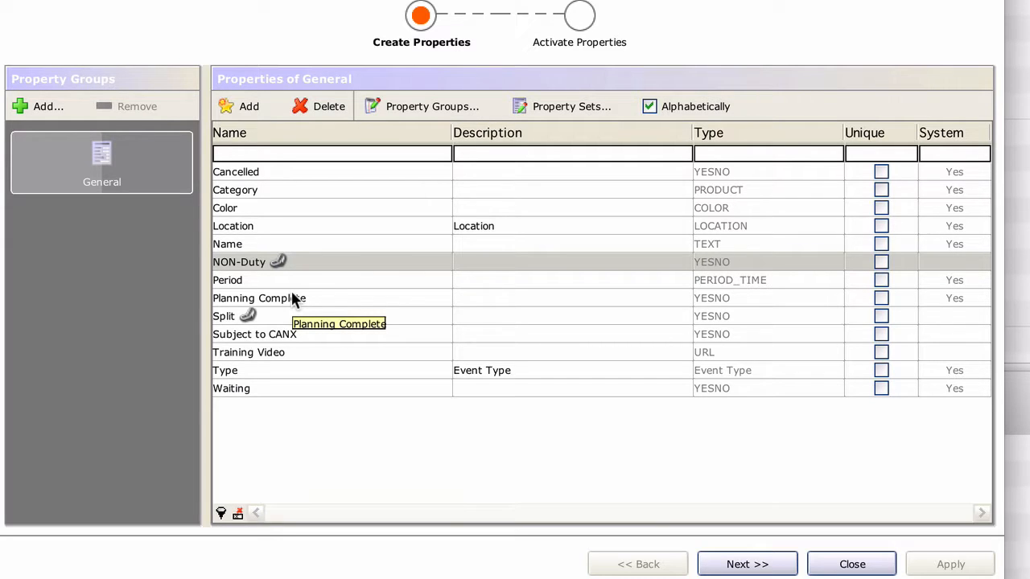
Step: Activate the NON-Duty property for the Non Duty category and apply the activation
click(581, 18)
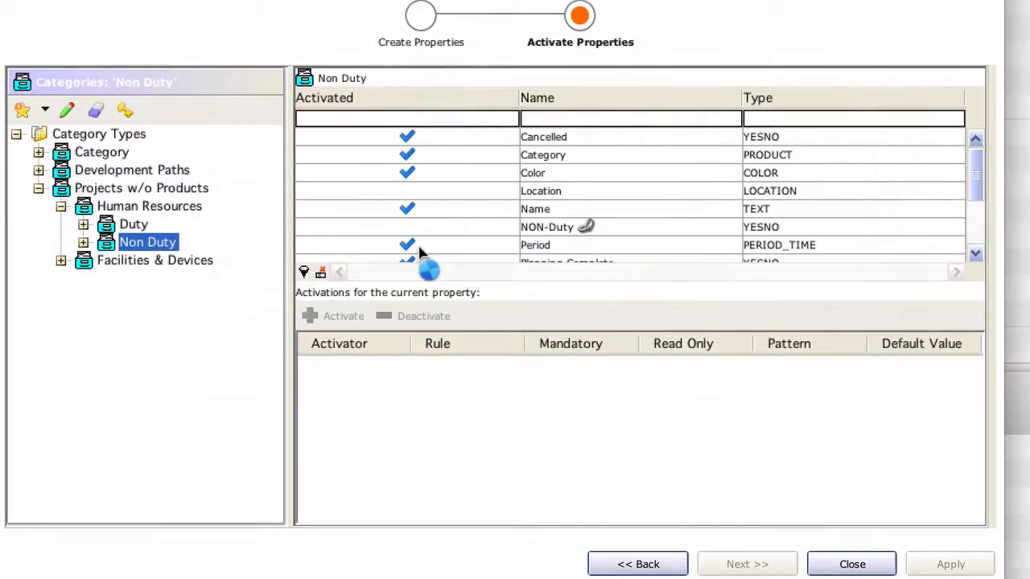
click(539, 229)
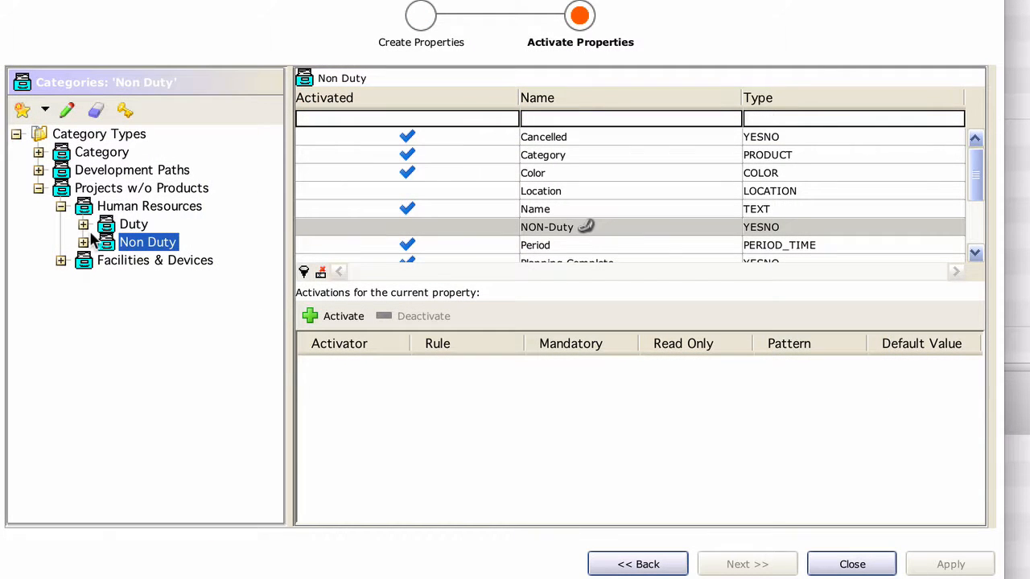
click(330, 316)
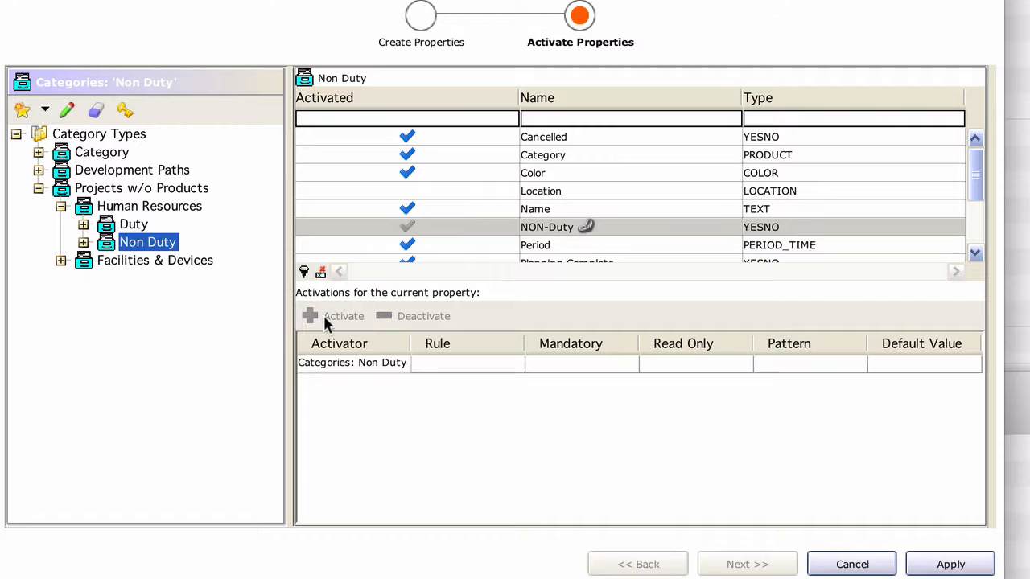
click(946, 564)
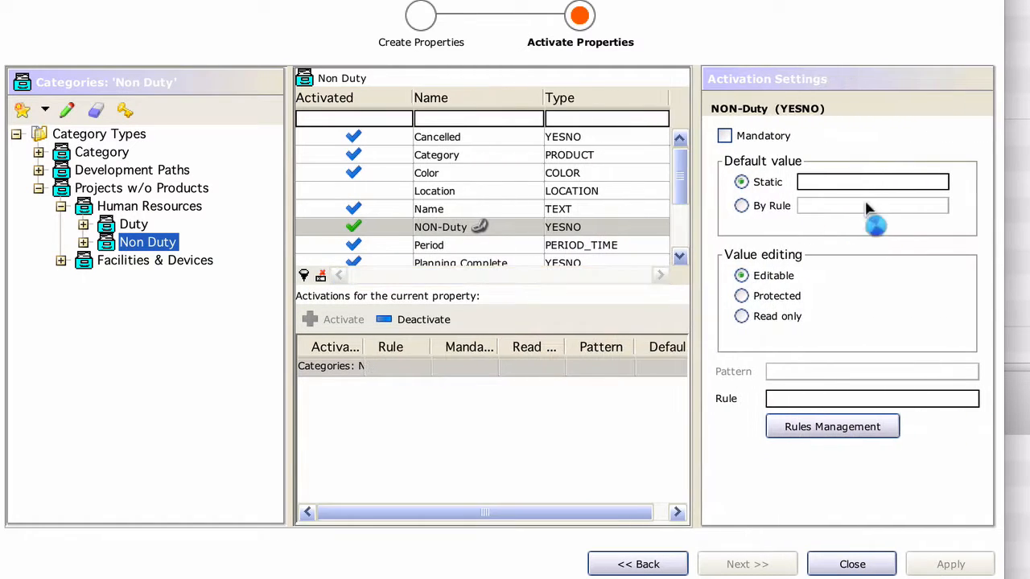
Step: Give the activated NON-Duty property a static default value of Yes, apply it, and close the properties editor
click(818, 183)
click(814, 206)
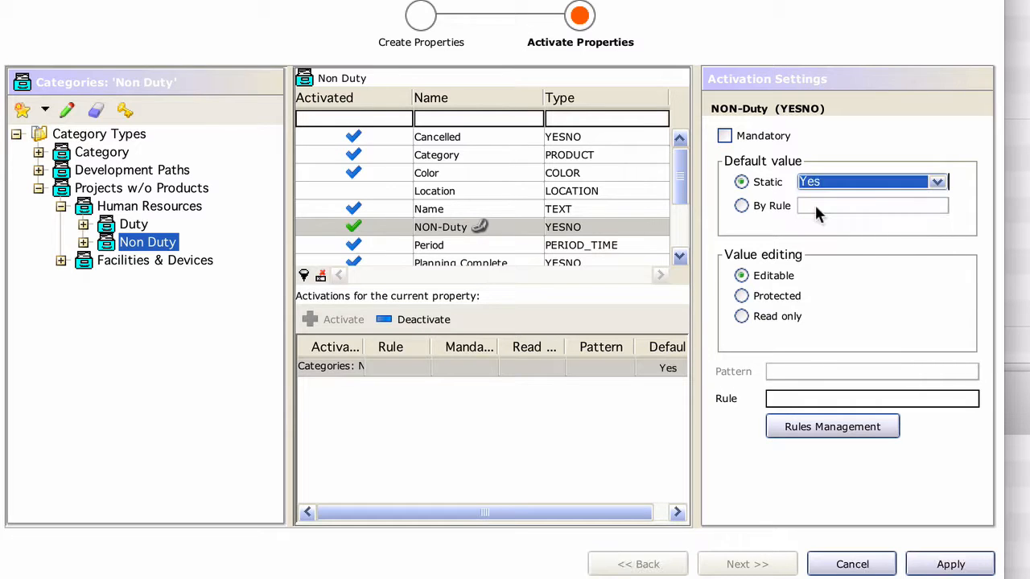
click(937, 567)
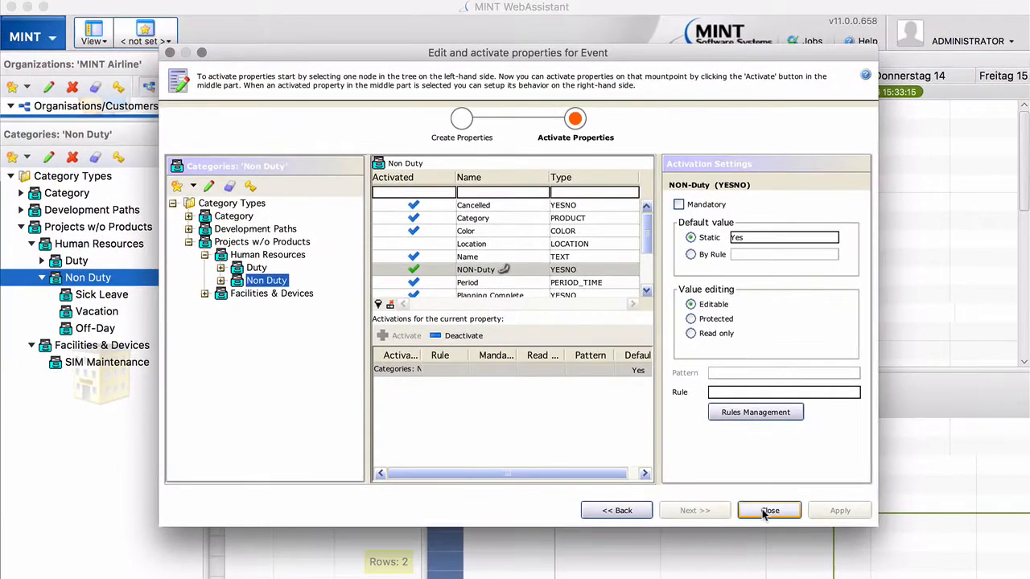
click(767, 511)
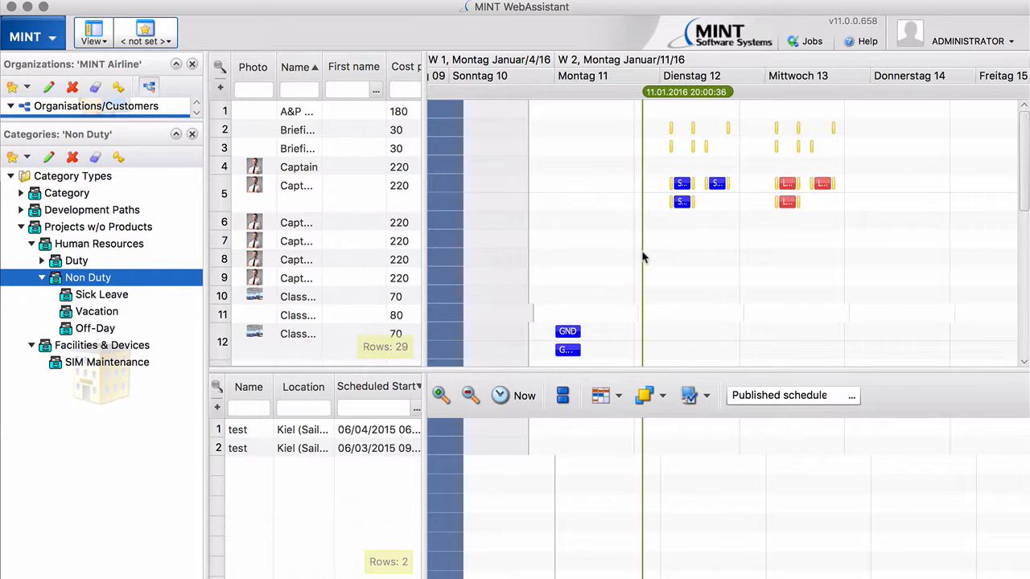
Step: Draw a trial event in resource row 8 with the Off-Day category, check its NON-Duty default, and cancel the event
drag(643, 257, 723, 258)
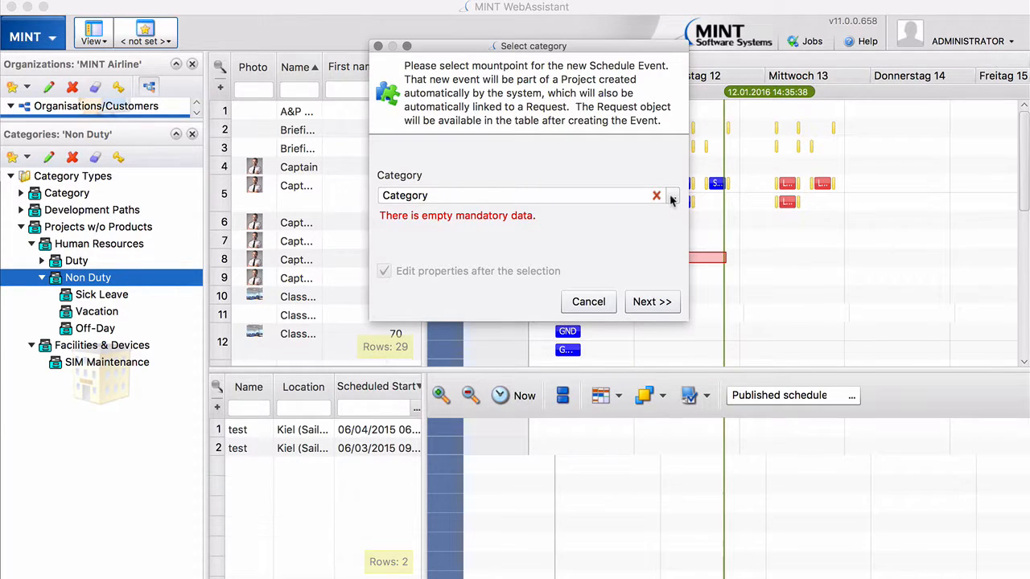
click(672, 198)
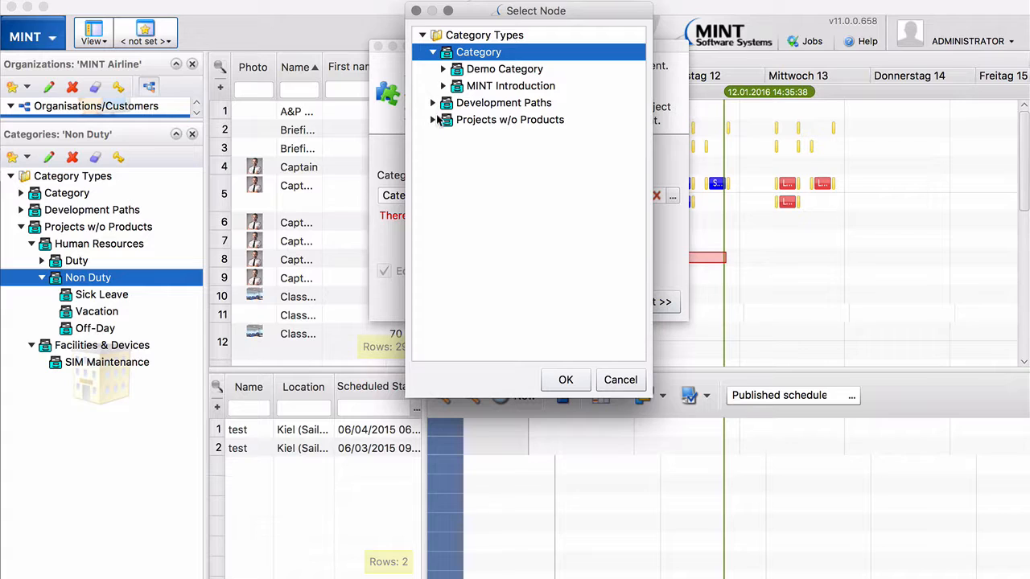
click(434, 119)
click(443, 137)
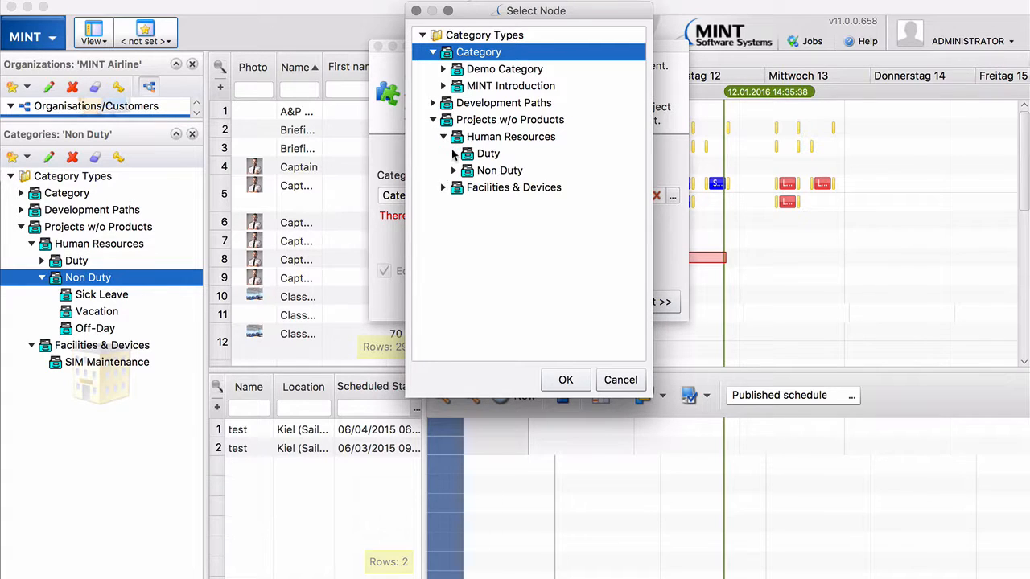
click(454, 170)
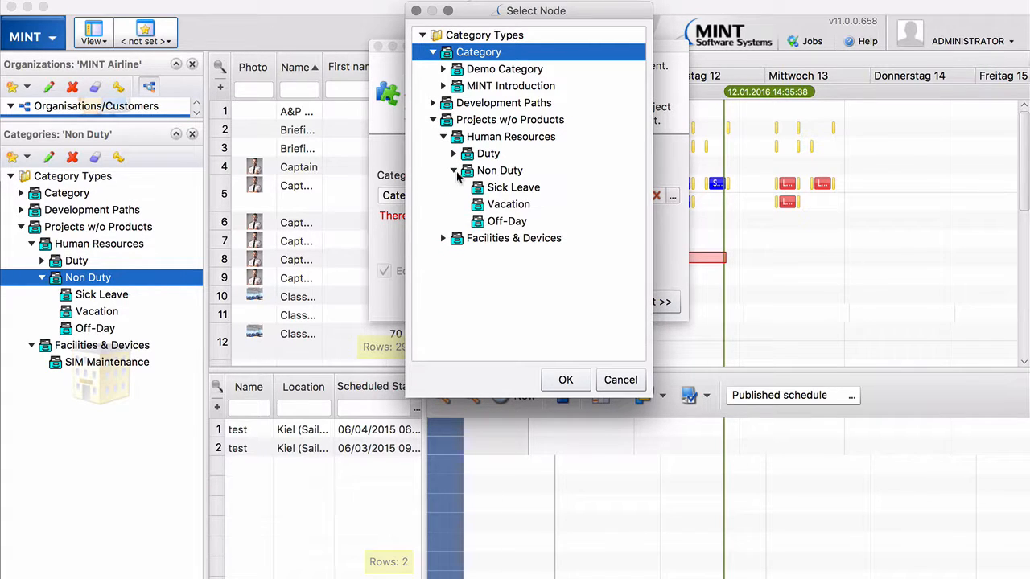
click(507, 221)
click(566, 380)
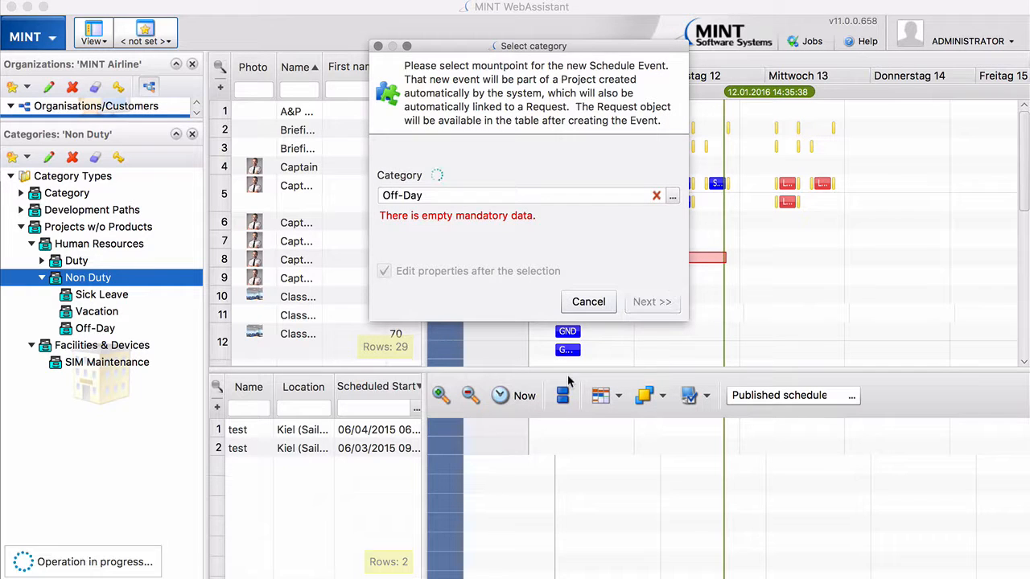
click(652, 302)
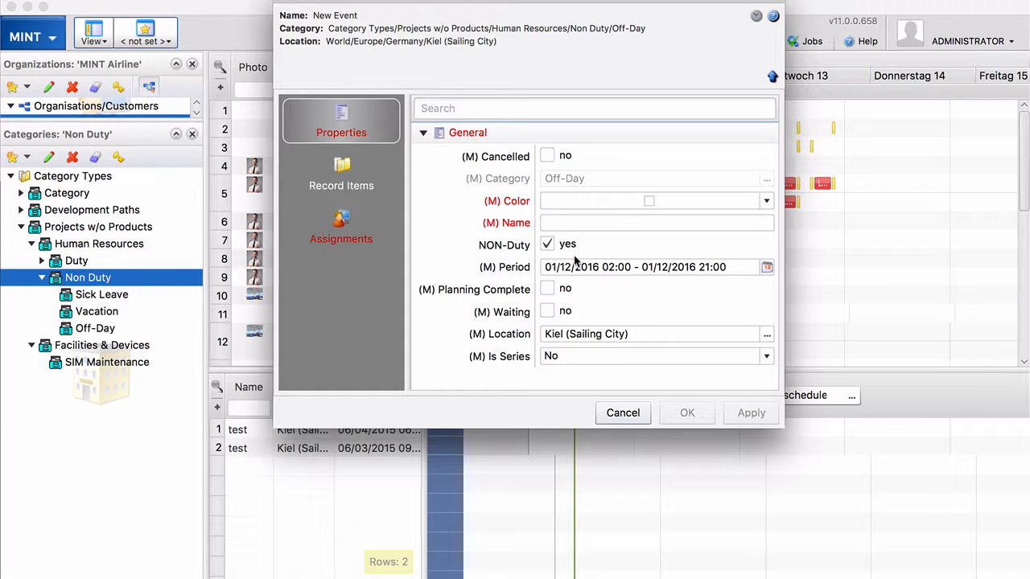
click(622, 414)
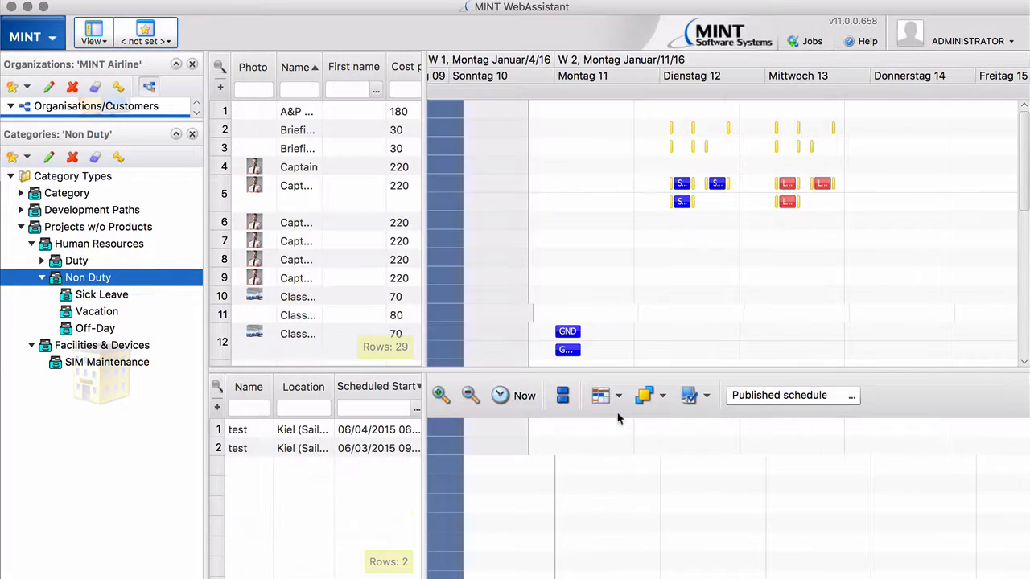